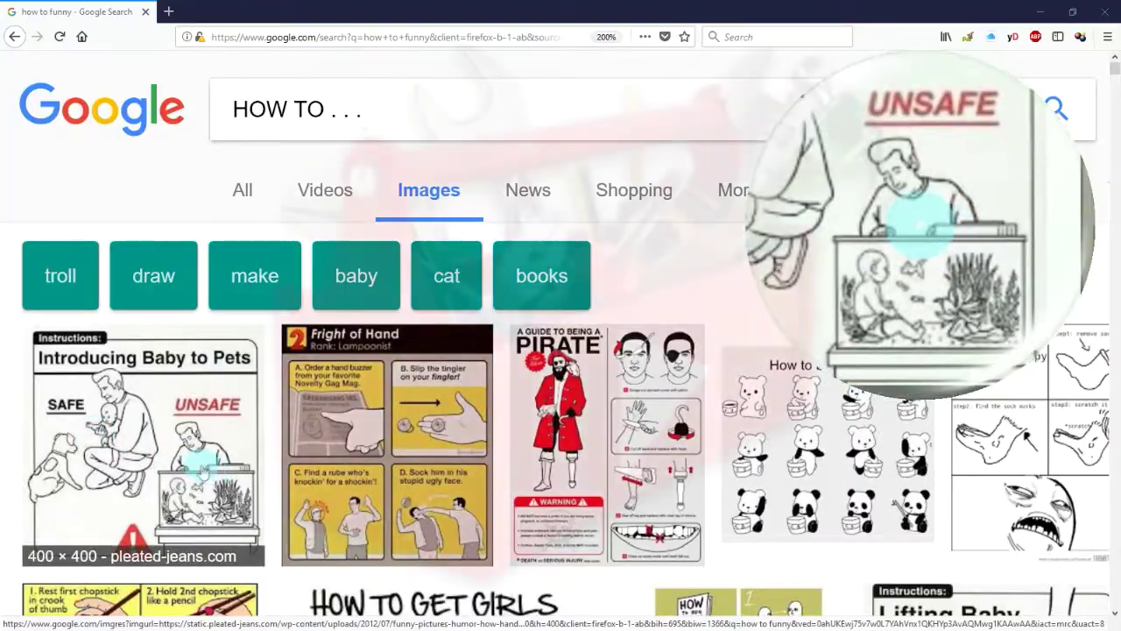
Scroll far down through the funny how-to image results in Google Images.
scroll(209, 474, "down", 10)
scroll(561, 338, "down", 15)
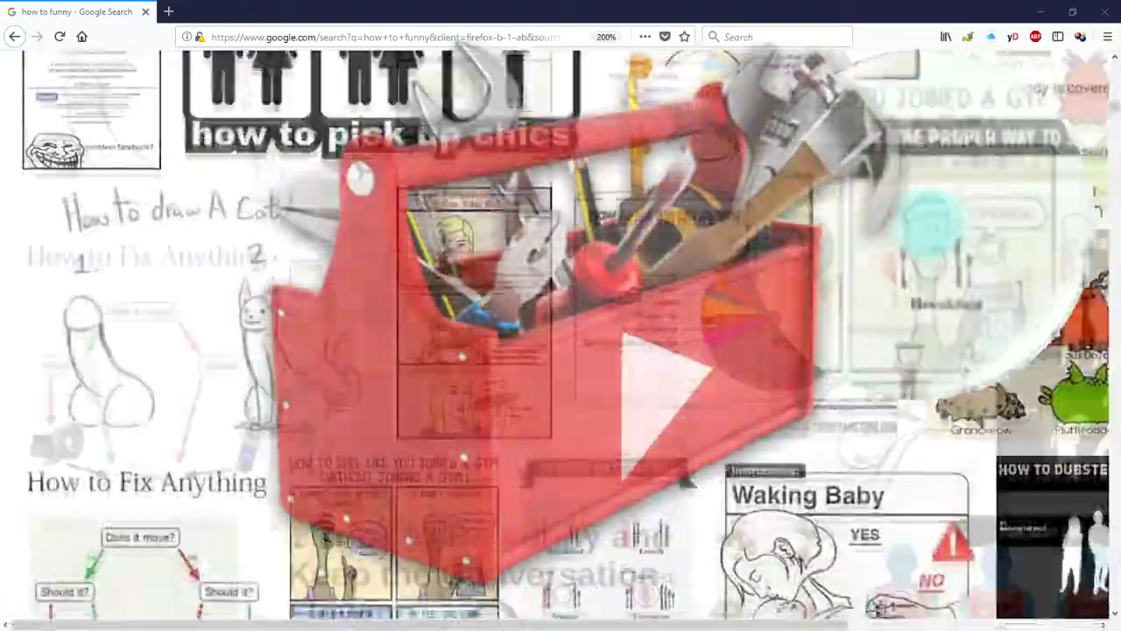
scroll(561, 337, "down", 12)
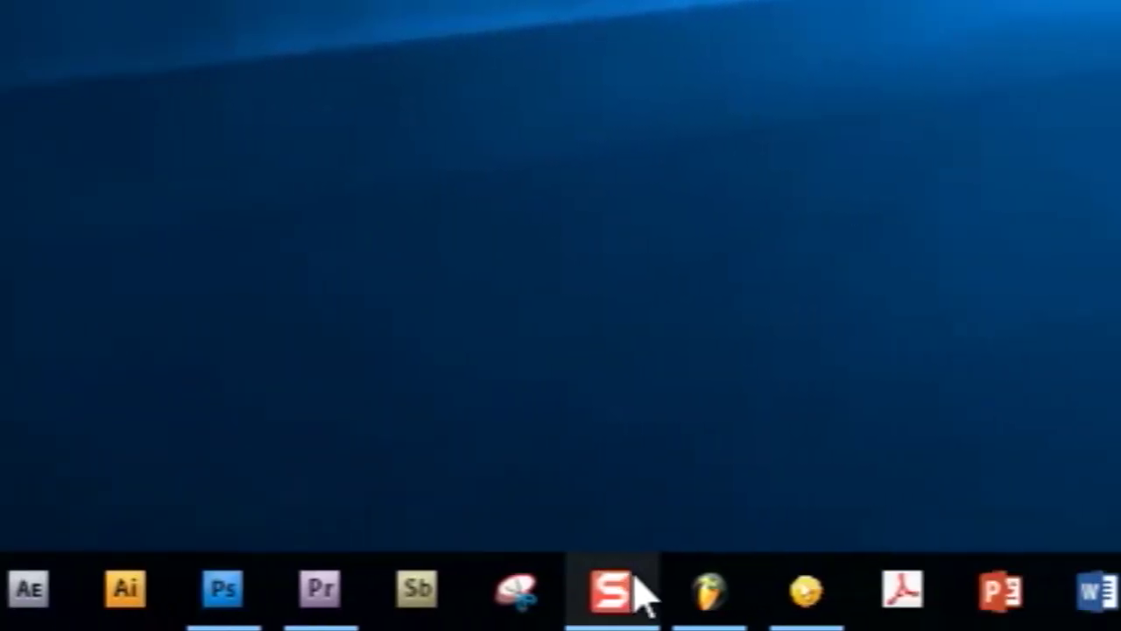
mouse_move(543, 600)
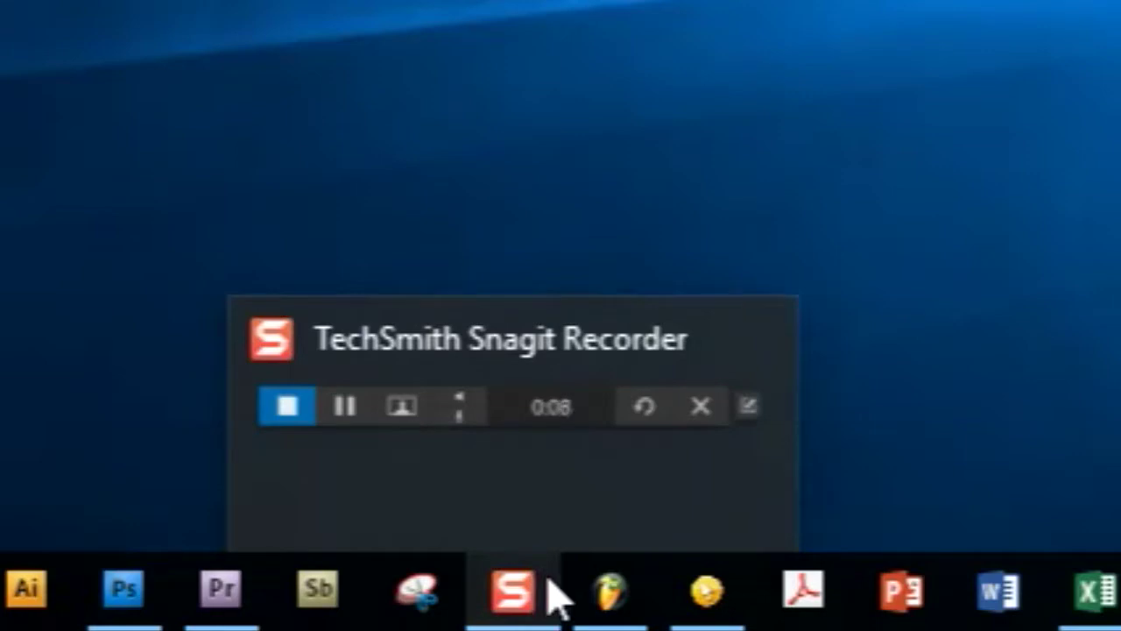
Drag a Snagit region box around the baseball and glove at the photo's top-left.
mouse_move(614, 593)
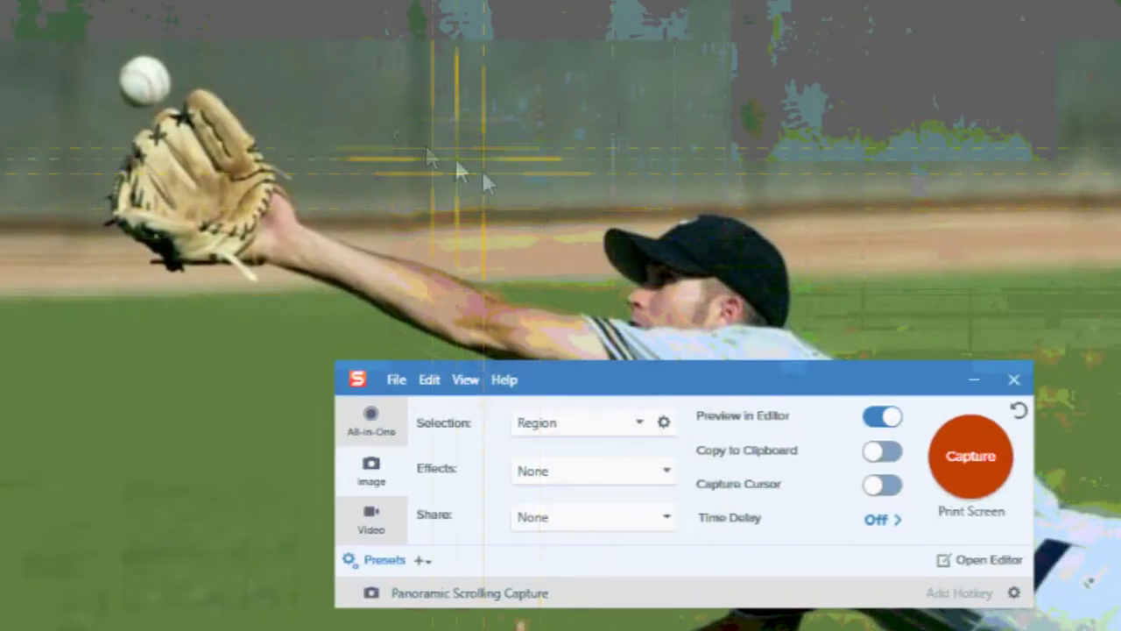
left_click_drag(70, 26, 313, 320)
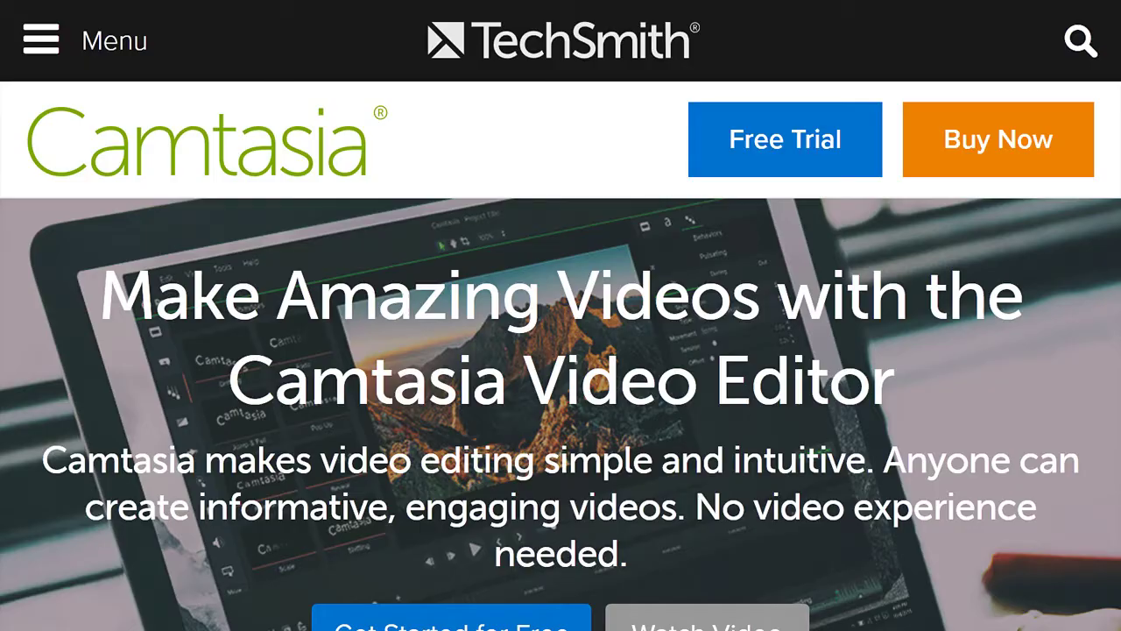
Scroll the Camtasia page past Screen Recorder down to Annotations and Transitions.
scroll(561, 315, "down", 20)
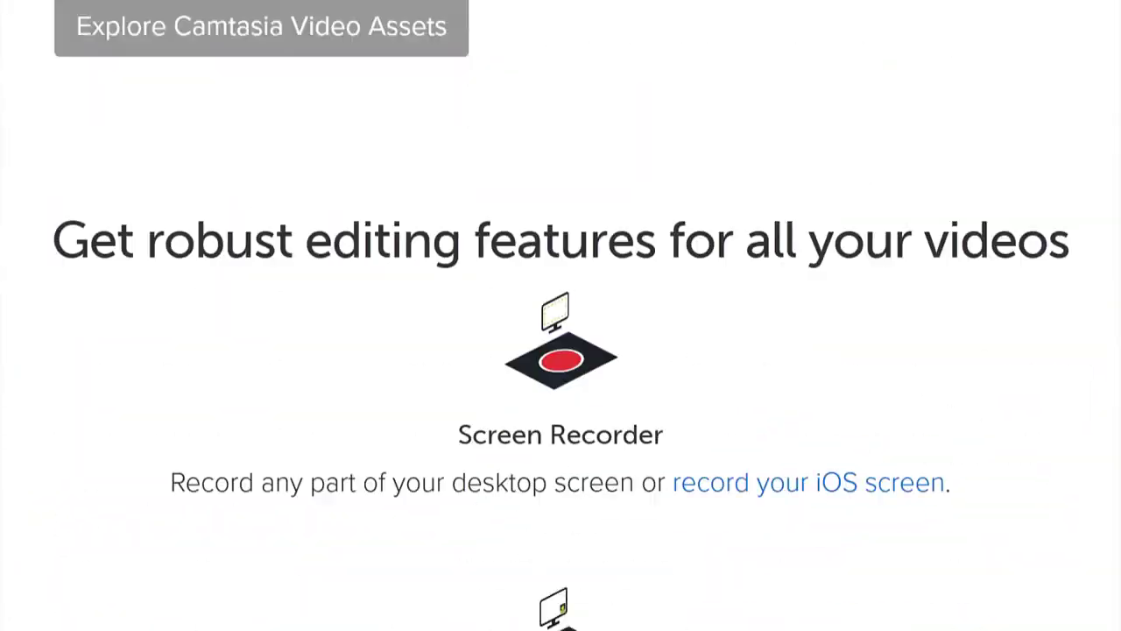
scroll(560, 315, "down", 20)
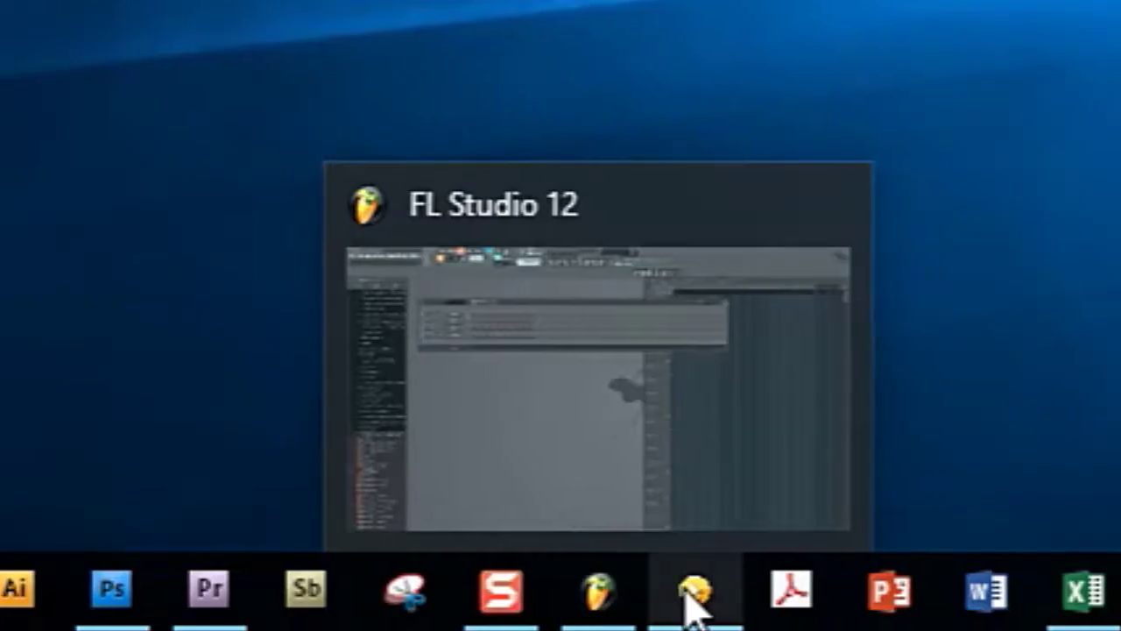
mouse_move(693, 583)
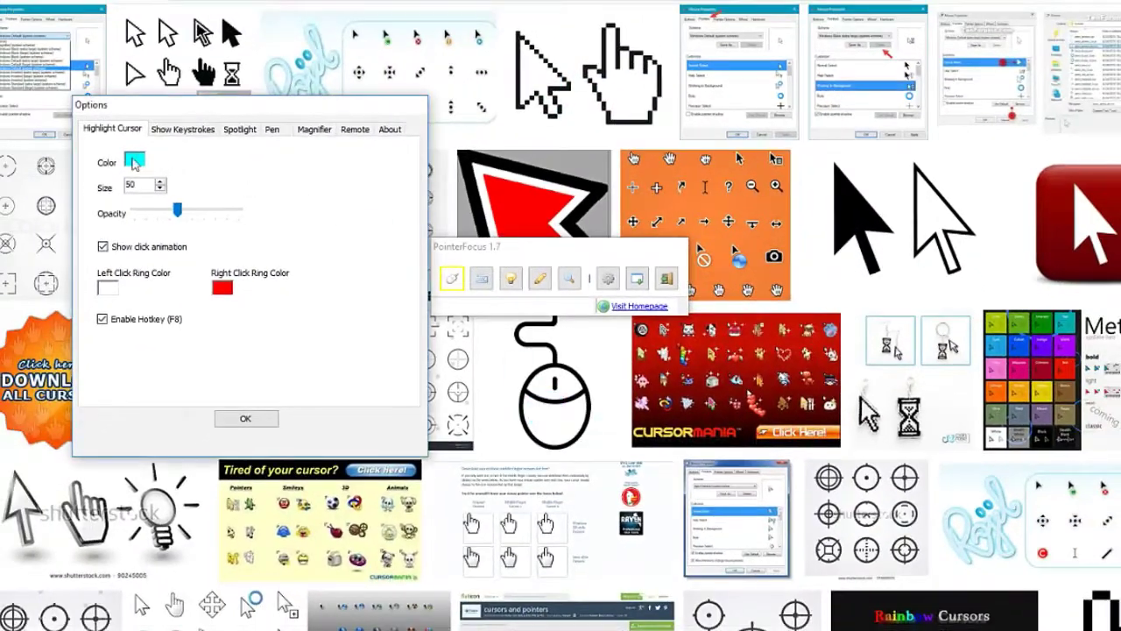
Apply a new PointerFocus highlight colour, then toggle the spotlight on and back off.
left_click(134, 162)
left_click(245, 417)
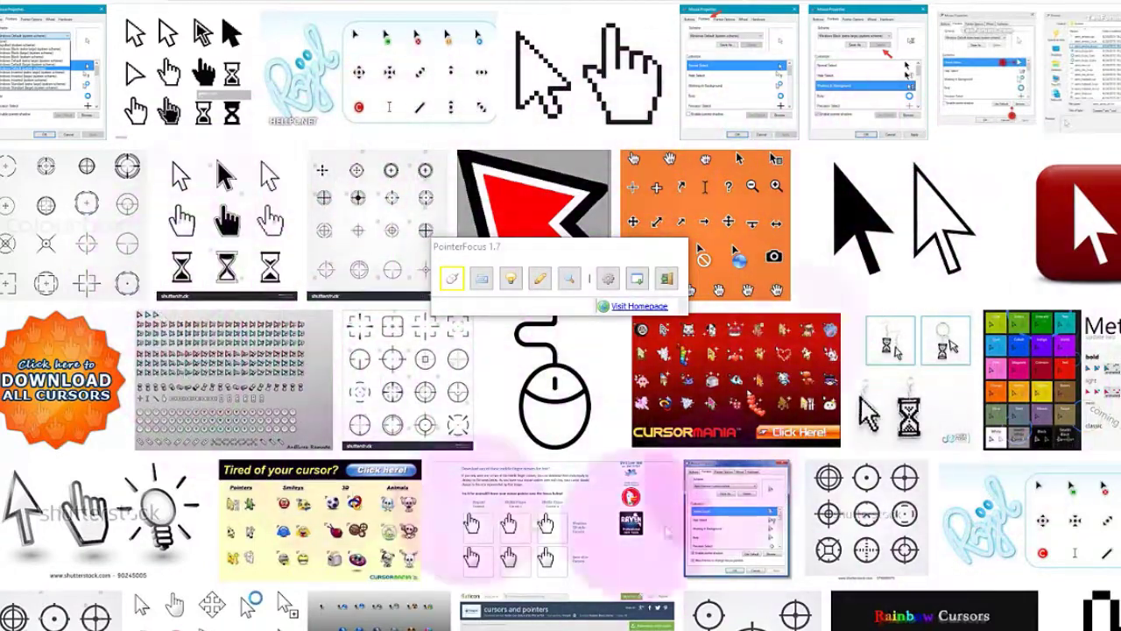
left_click(510, 279)
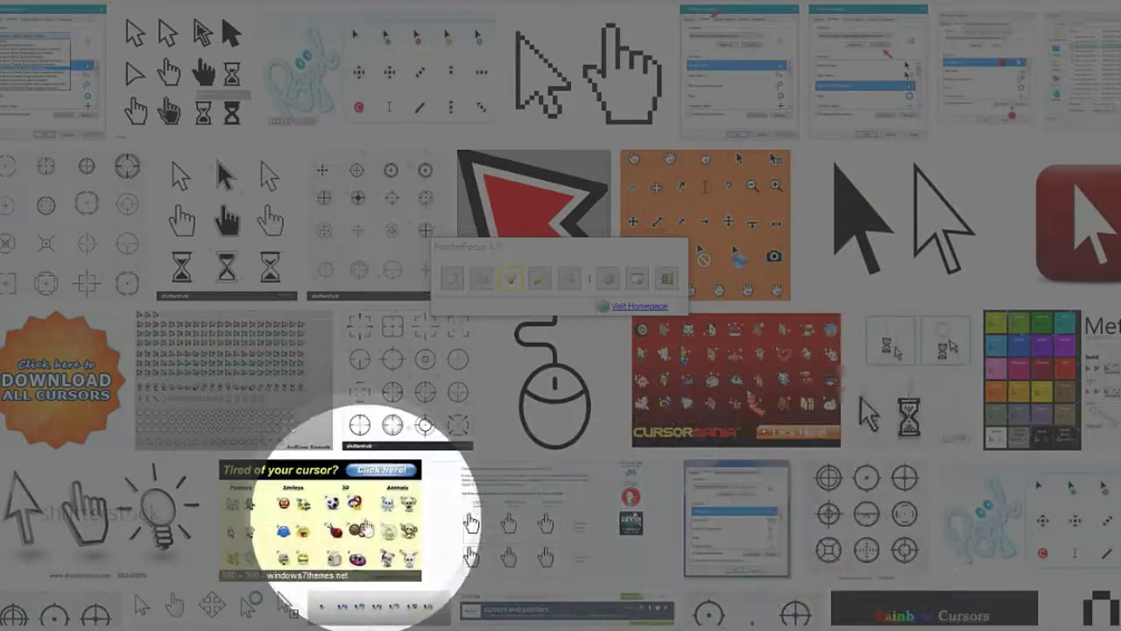
left_click(510, 278)
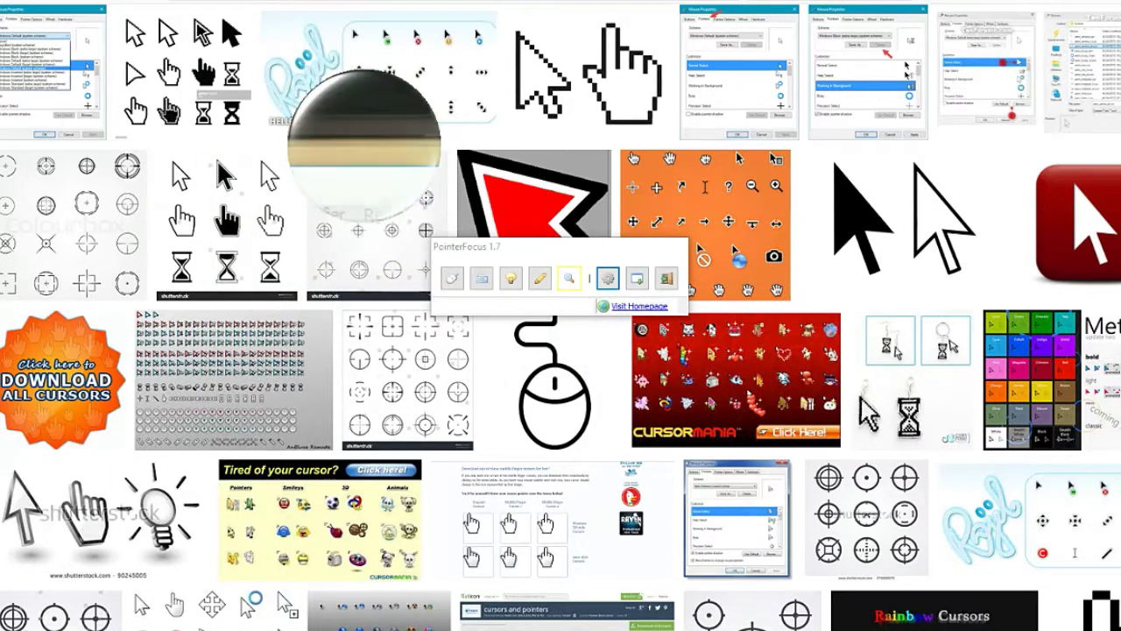
Make the 500-size 2x magnifier follow the mouse pointer and turn the highlight circle back on.
left_click(608, 279)
left_click(957, 136)
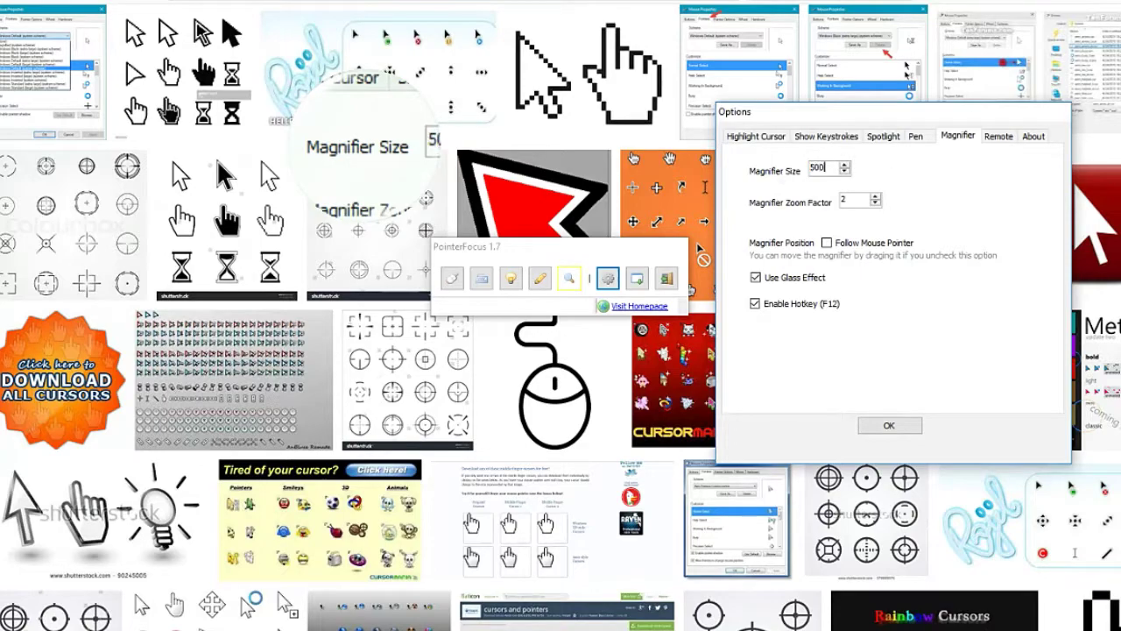
left_click(826, 242)
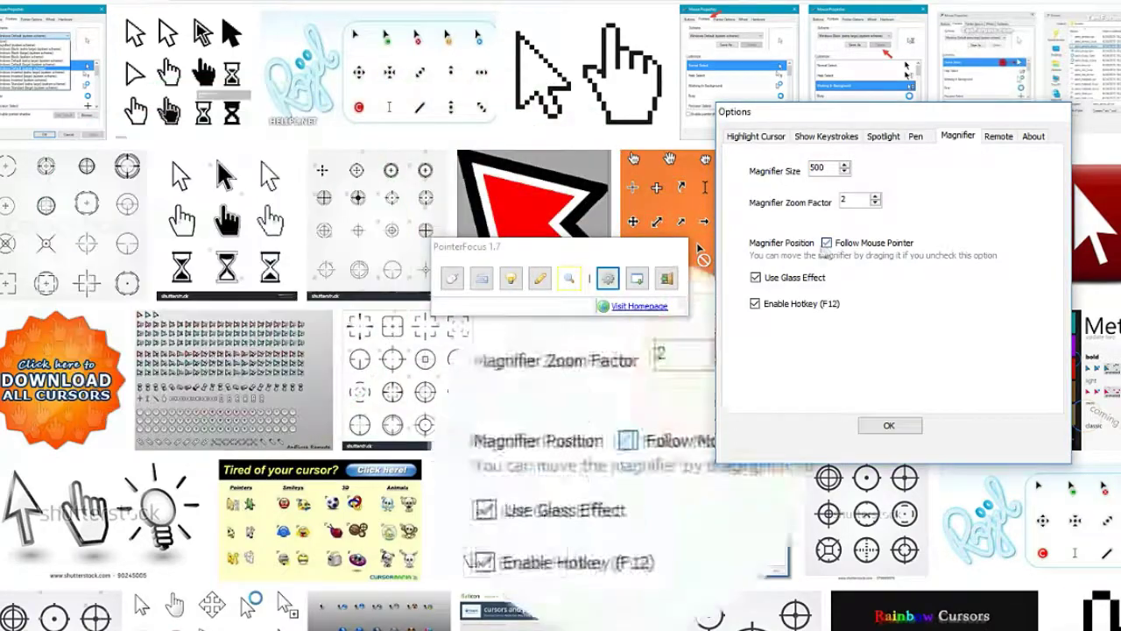
left_click(889, 424)
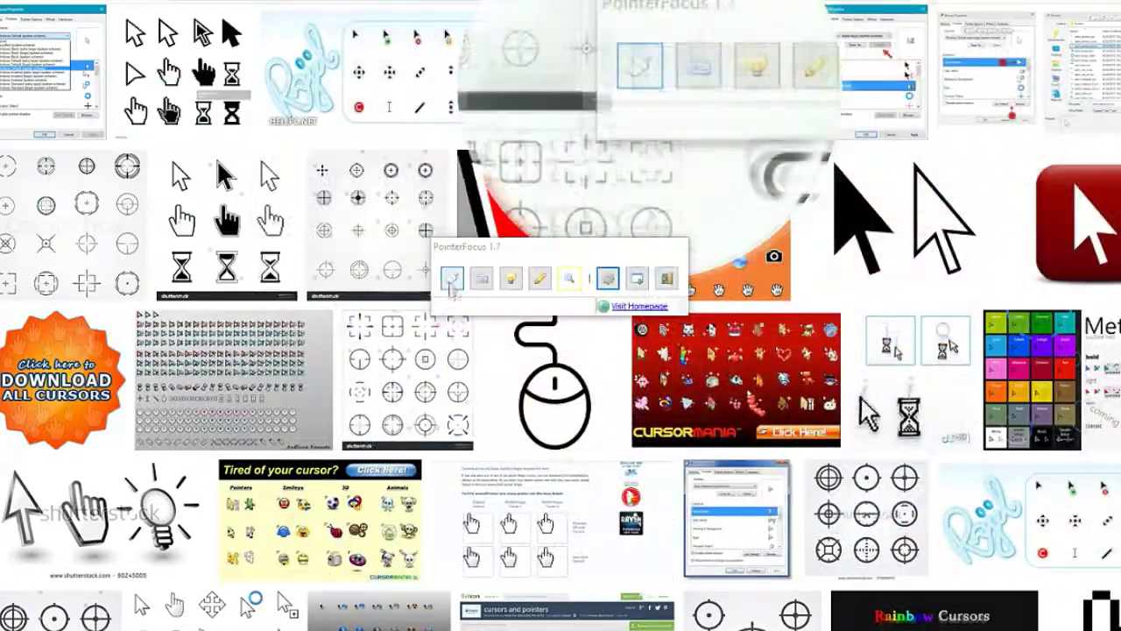
left_click(452, 280)
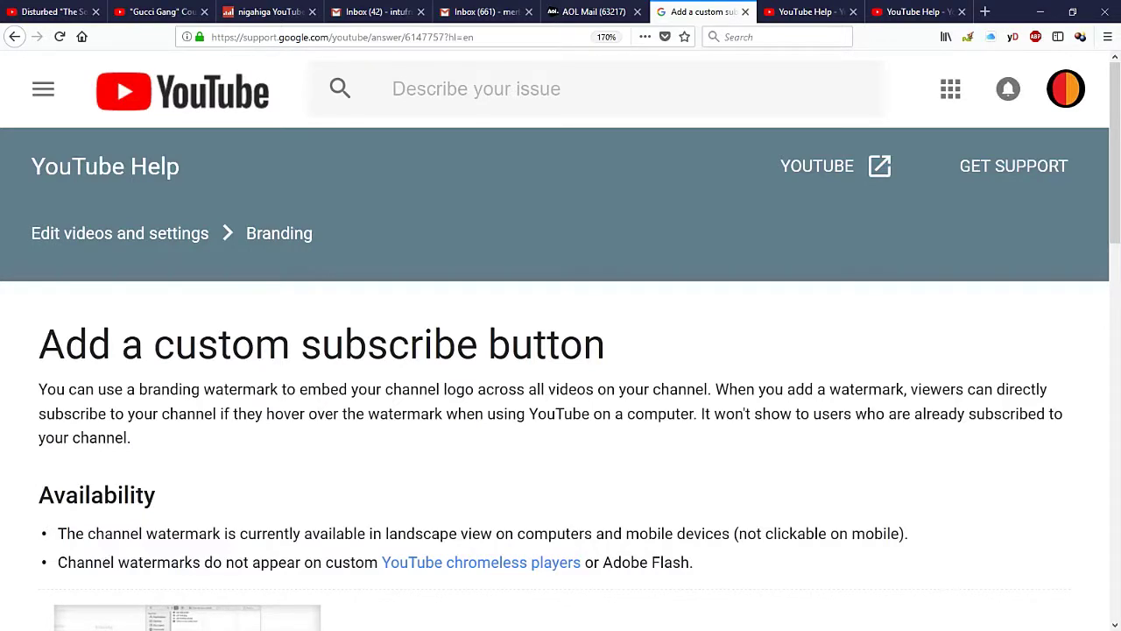
Scroll through the watermark guidelines in the 'Add a custom subscribe button' article.
scroll(561, 346, "down", 5)
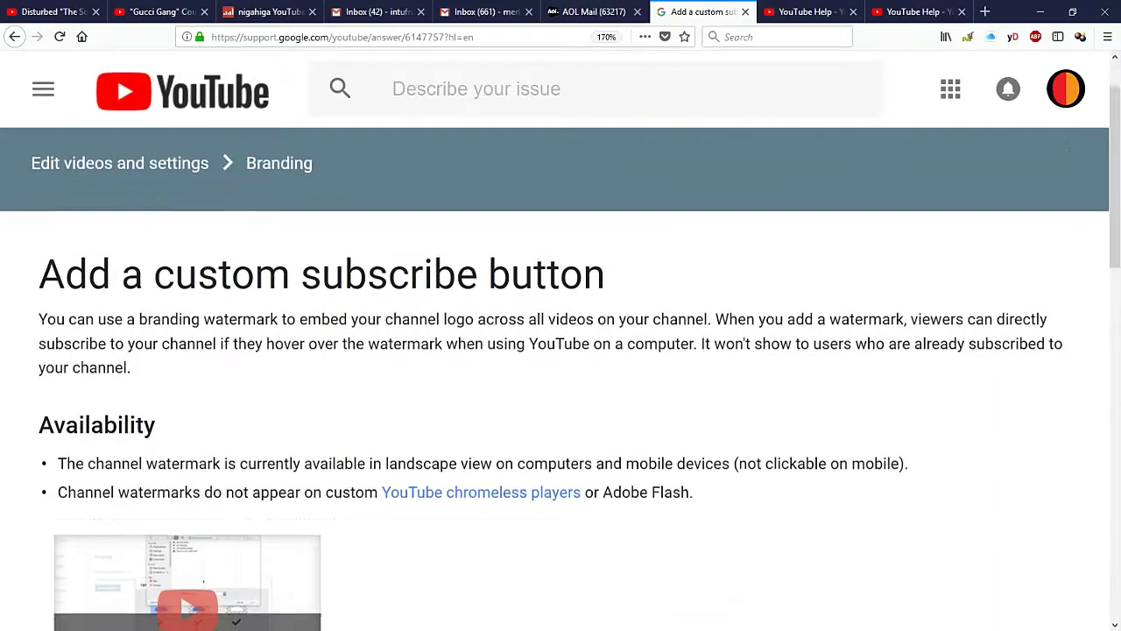
scroll(561, 377, "down", 2)
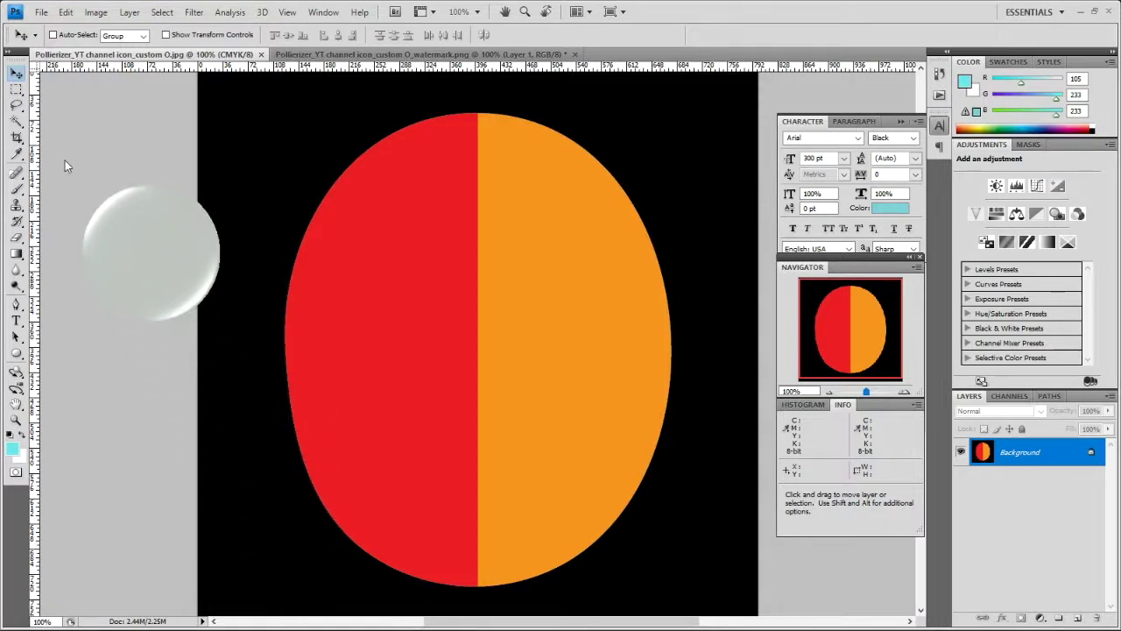
Verify in Image Size that the icon is 800 x 800 px, then switch to the watermark document.
left_click(96, 12)
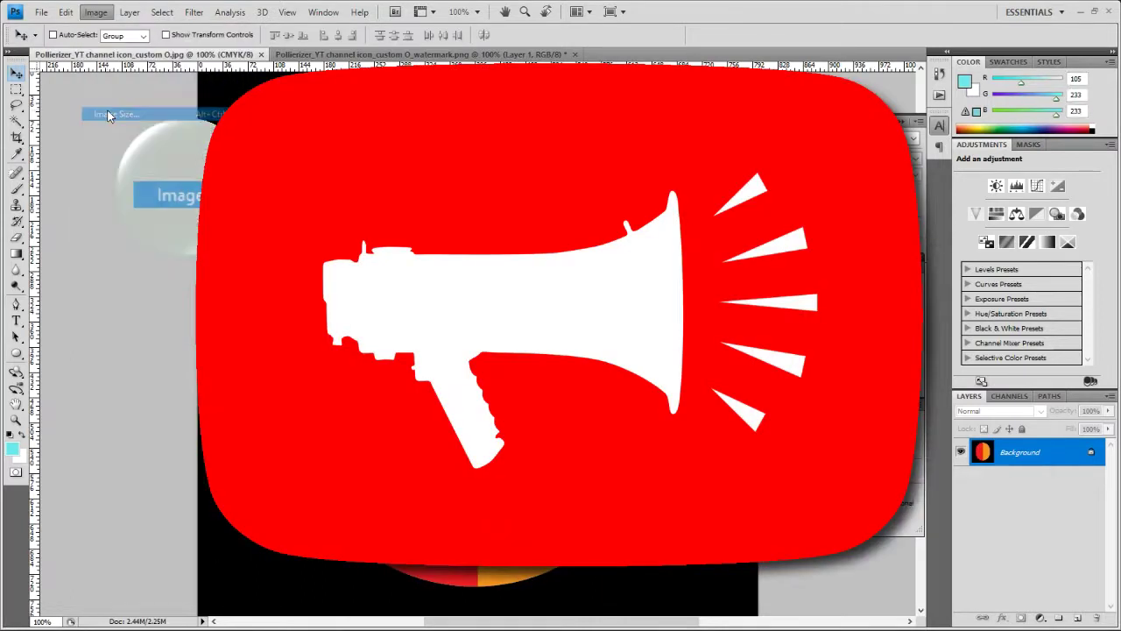
left_click(106, 114)
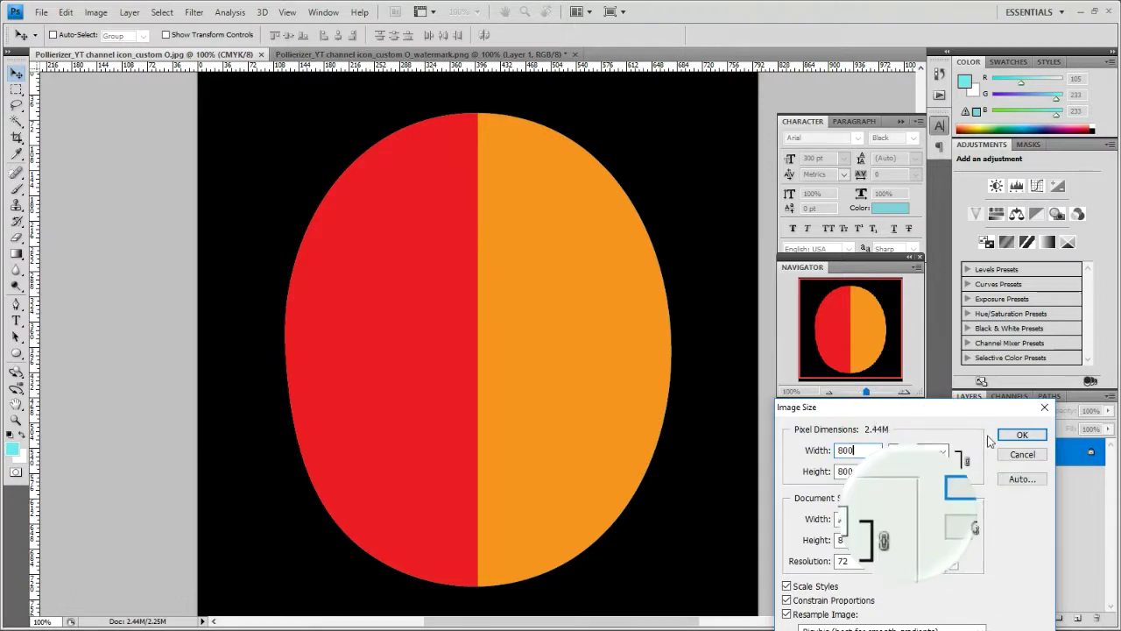
left_click(1021, 434)
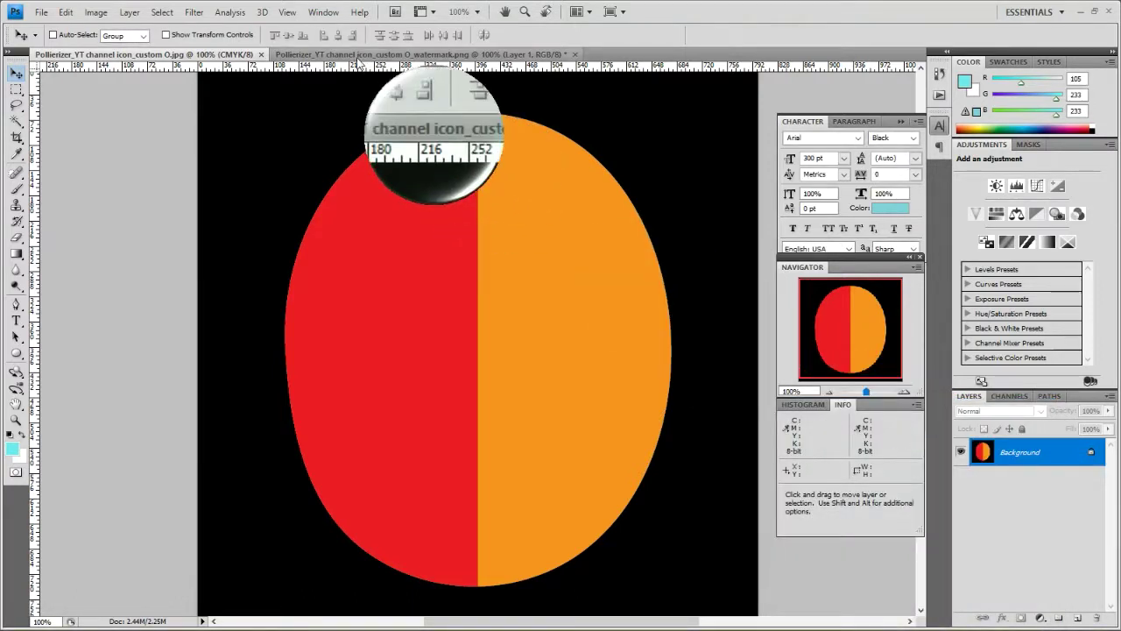
left_click(359, 54)
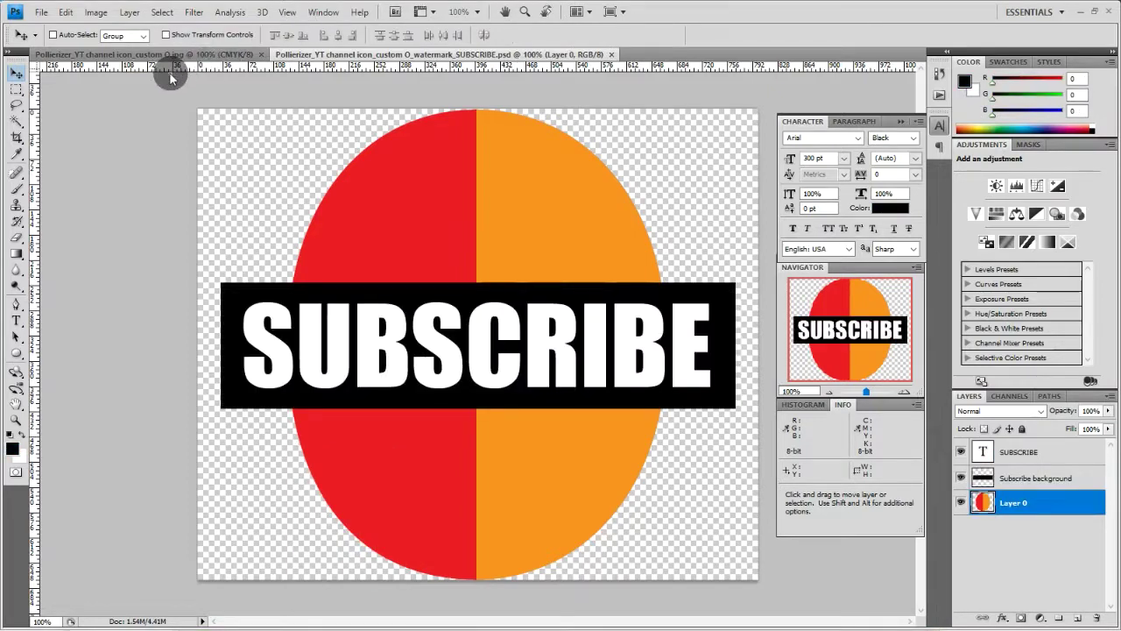
Select the Crop tool for trimming the SUBSCRIBE watermark image.
left_click(20, 137)
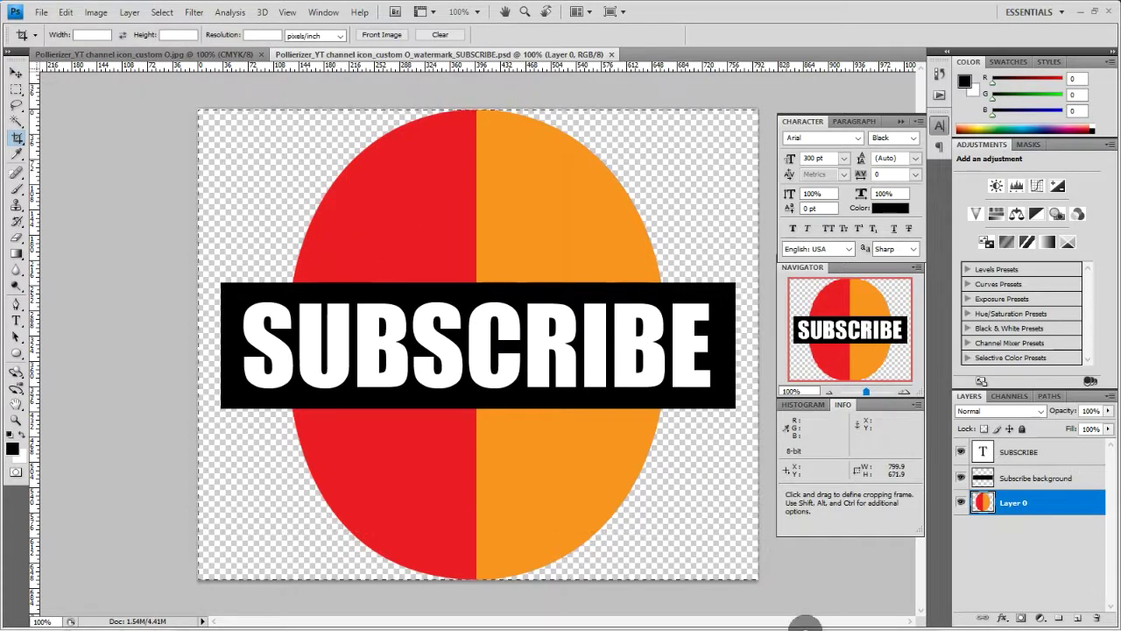
Crop the side transparent strips, pulling left and right edges in to the graphic (about 718 x 672 px).
left_click_drag(813, 624, 198, 110)
left_click_drag(198, 344, 223, 344)
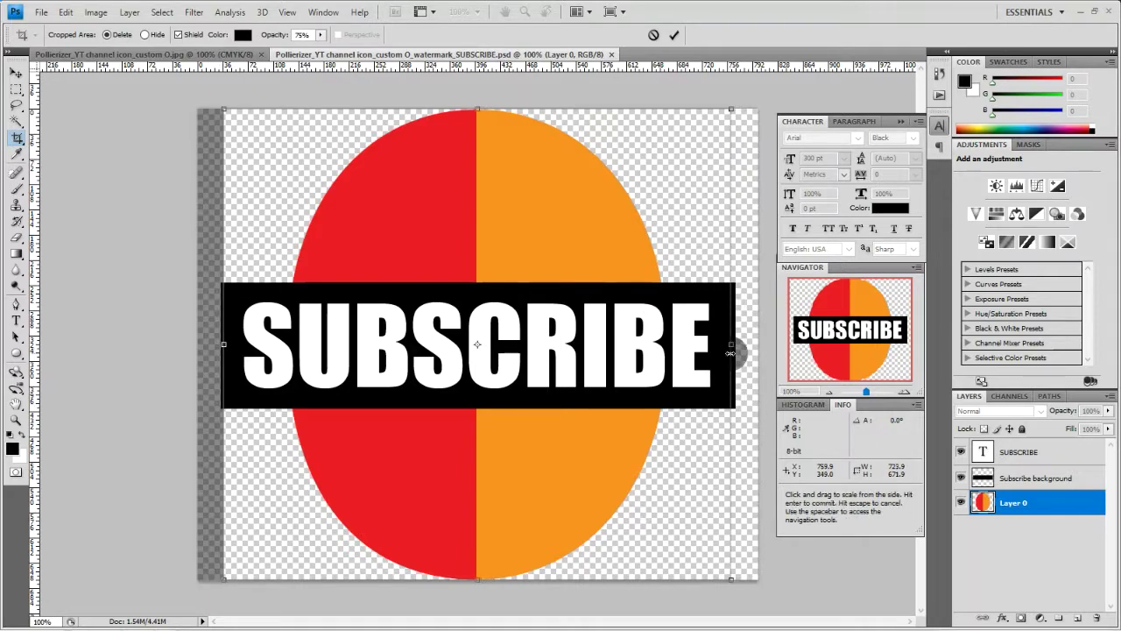
left_click_drag(730, 353, 726, 345)
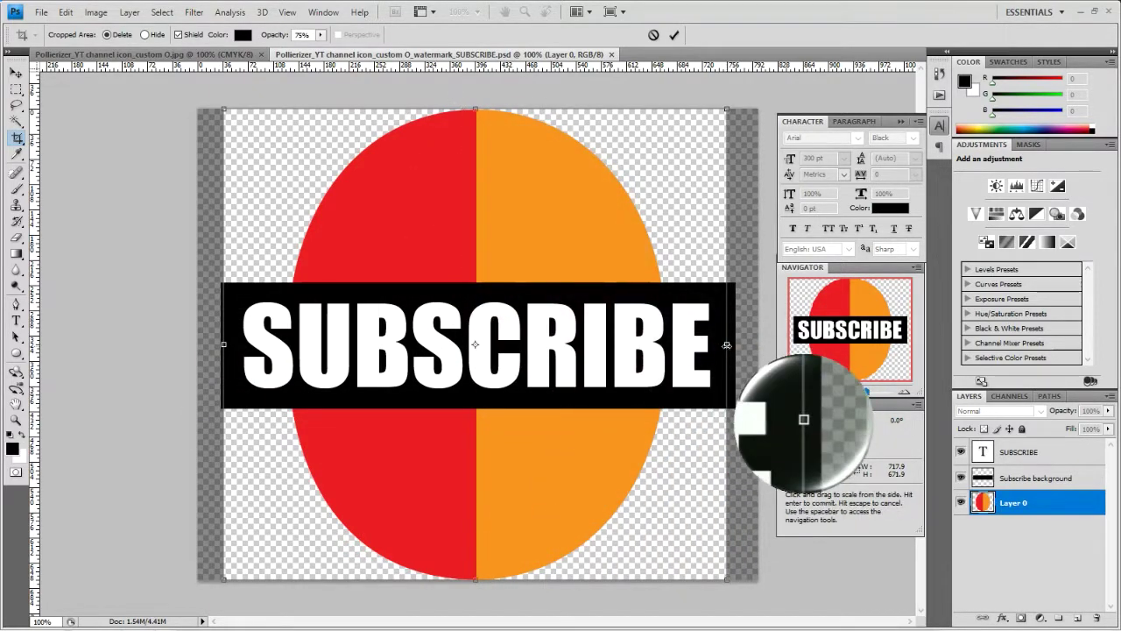
left_click(16, 72)
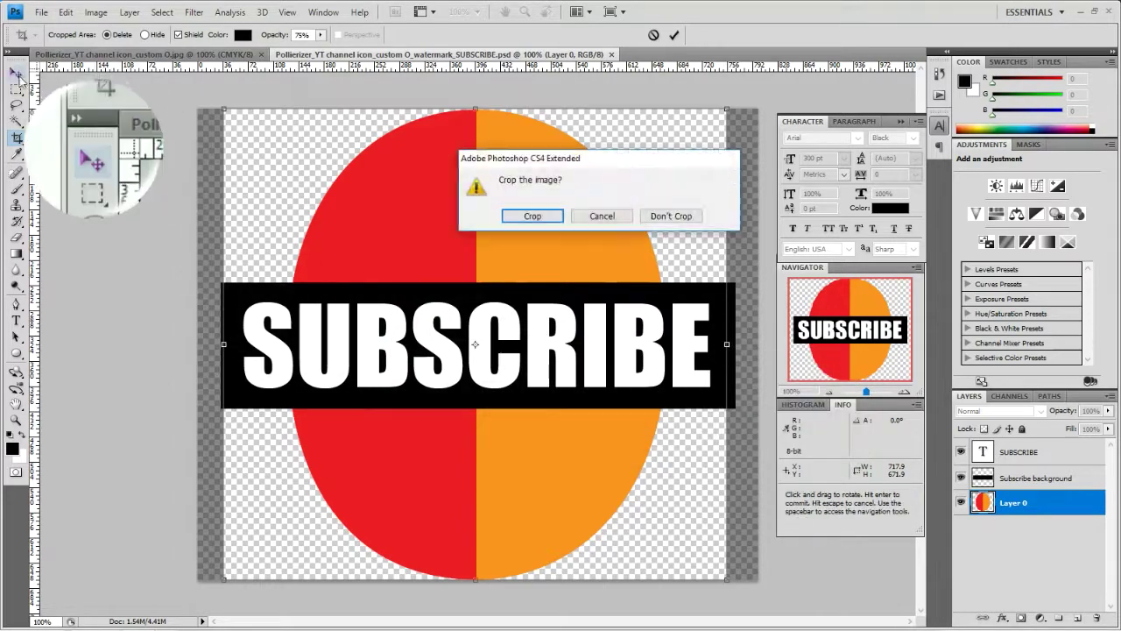
left_click(534, 216)
Save the subscribe graphic as a new file with PNG chosen as the format.
key("alt+Tab")
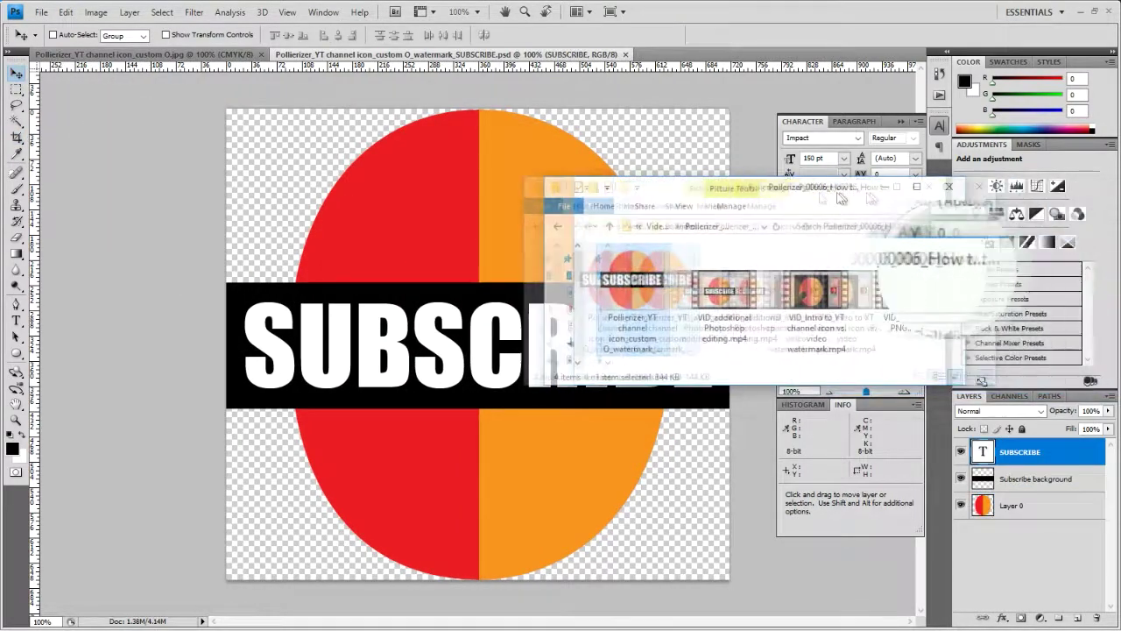
left_click_drag(663, 182, 609, 181)
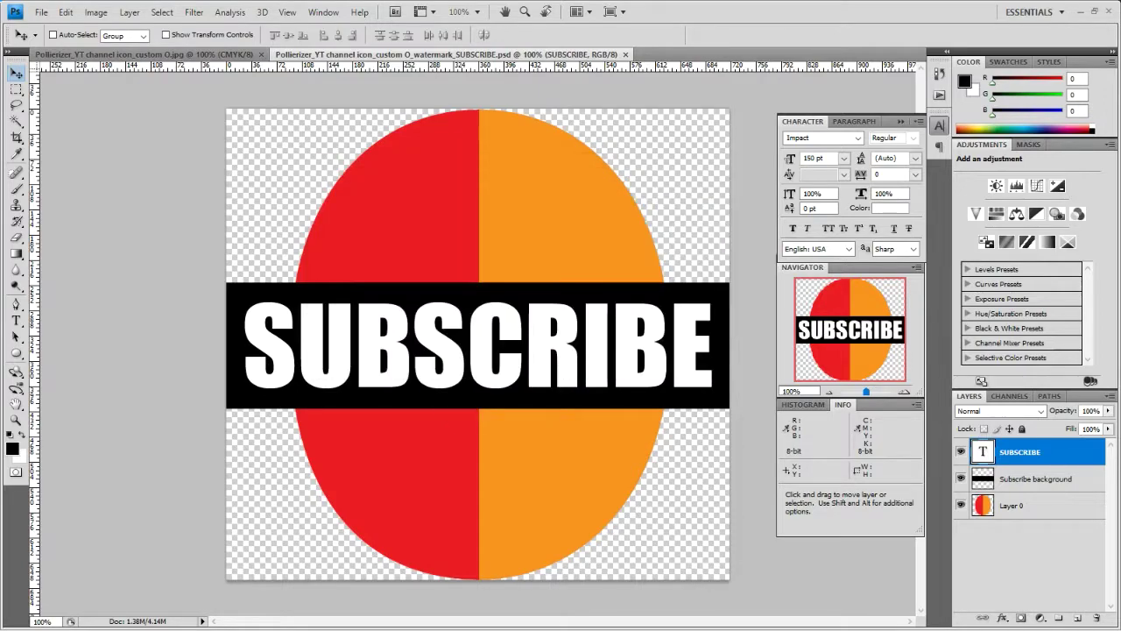
key("shift+ctrl+s")
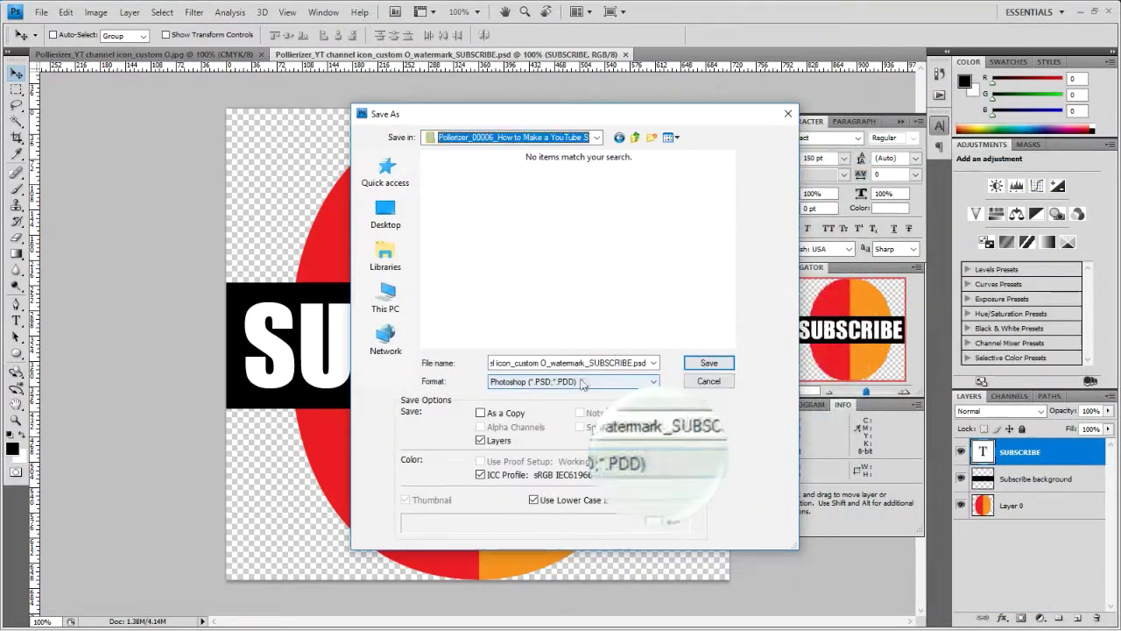
left_click(569, 381)
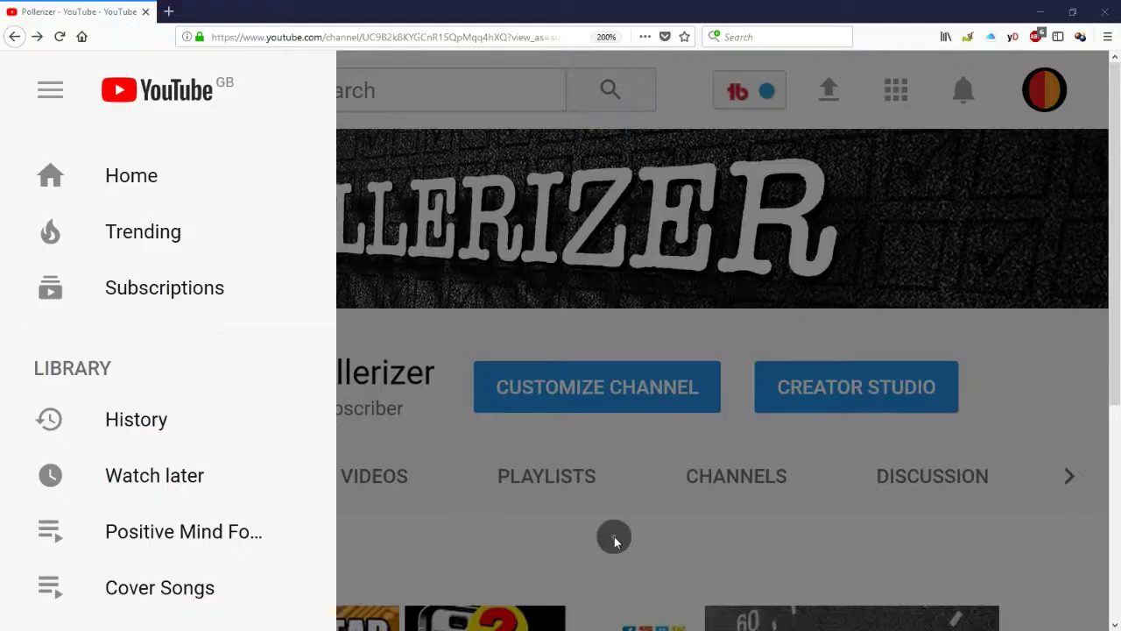
Close the side navigation and scroll down the YouTube channel page.
left_click(614, 540)
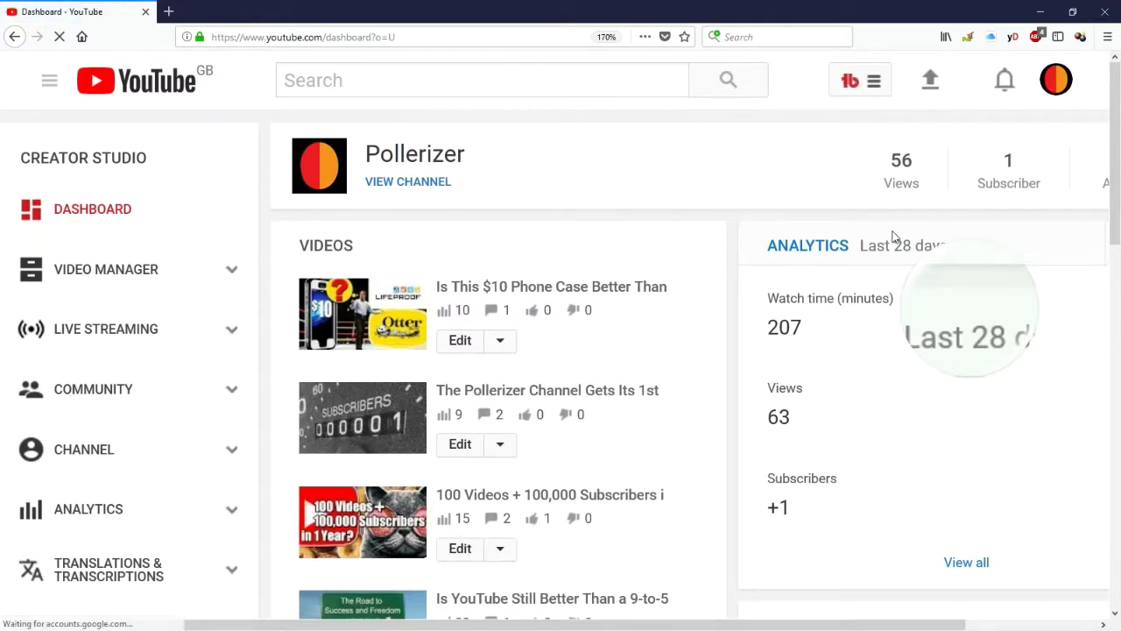
scroll(180, 420, "down", 3)
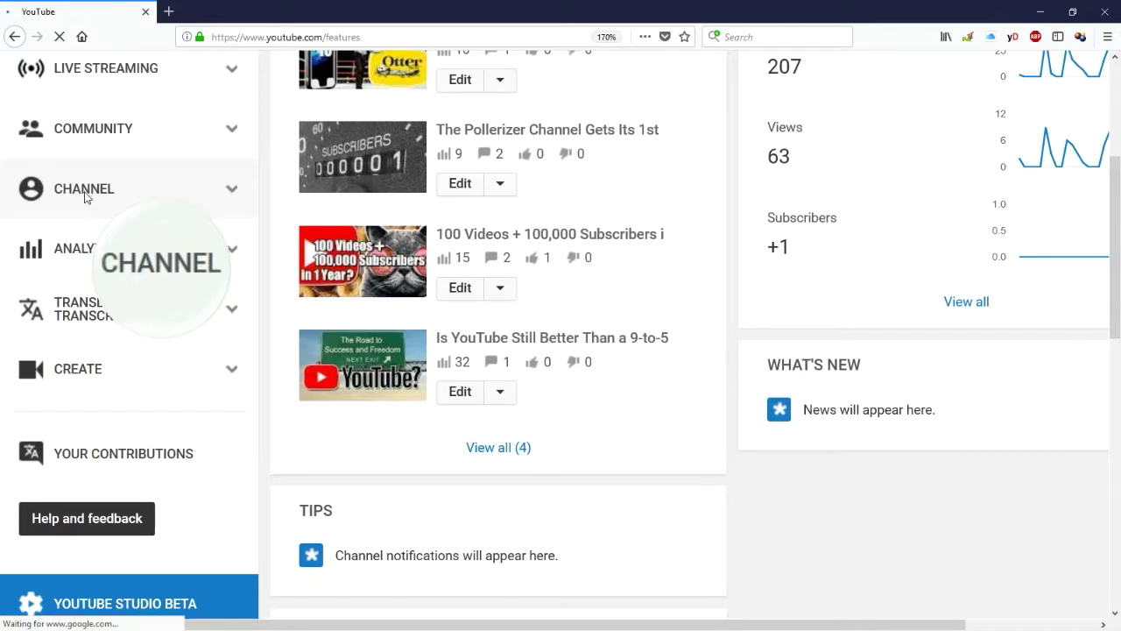
scroll(143, 317, "down", 3)
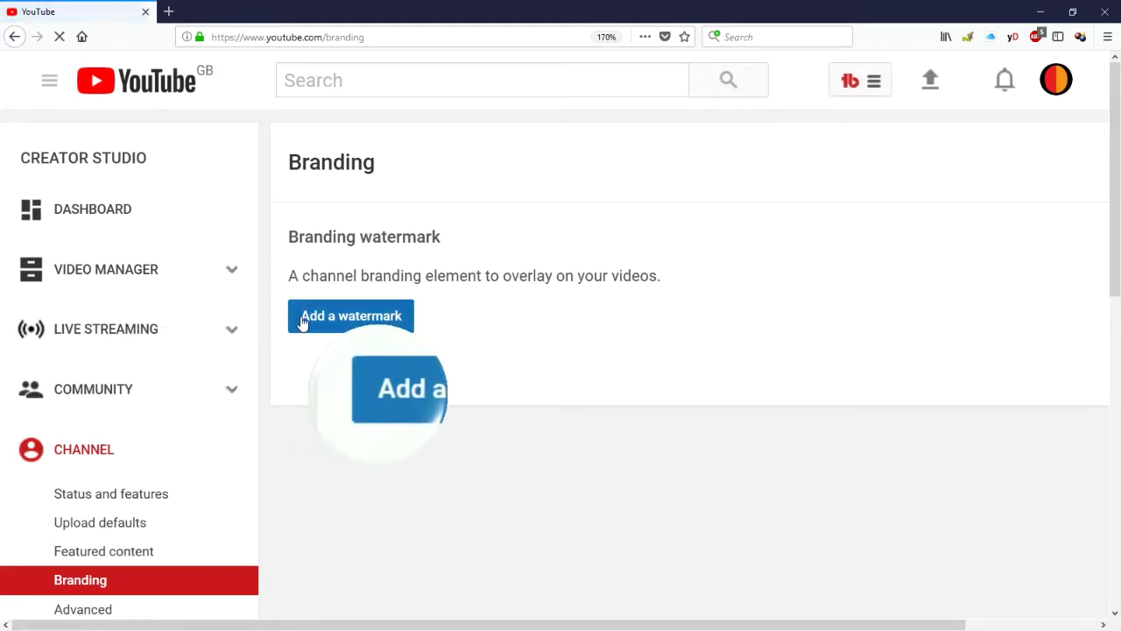
Upload the SUBSCRIBE PNG file as the channel's branding watermark and save it.
left_click(371, 323)
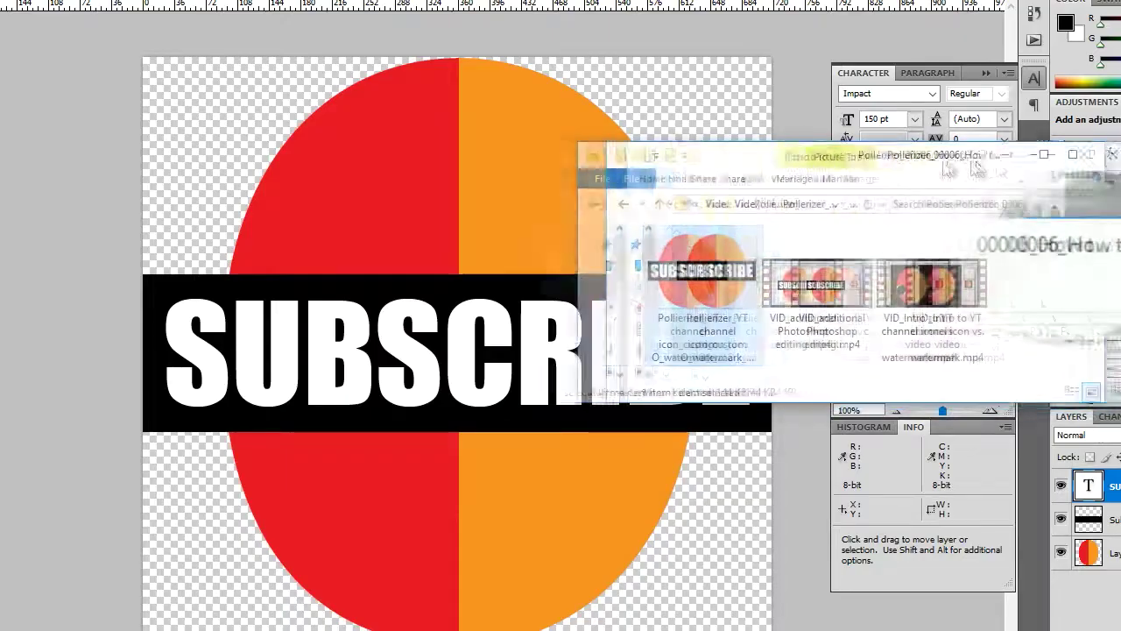
left_click_drag(684, 149, 623, 149)
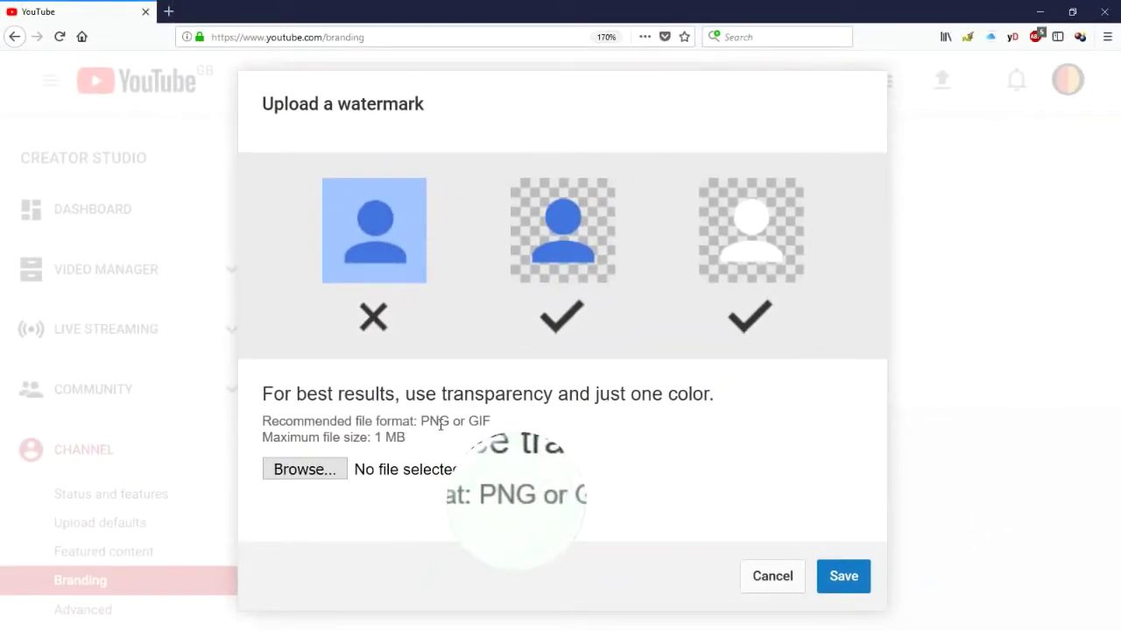
left_click(305, 469)
left_click(469, 249)
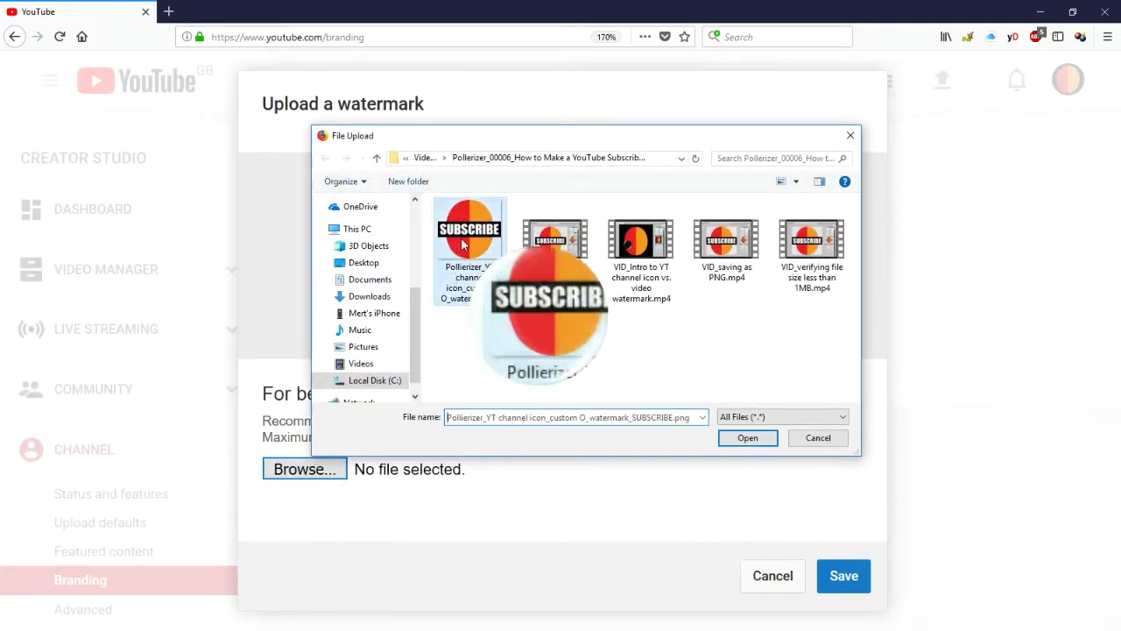
left_click(734, 440)
left_click(844, 581)
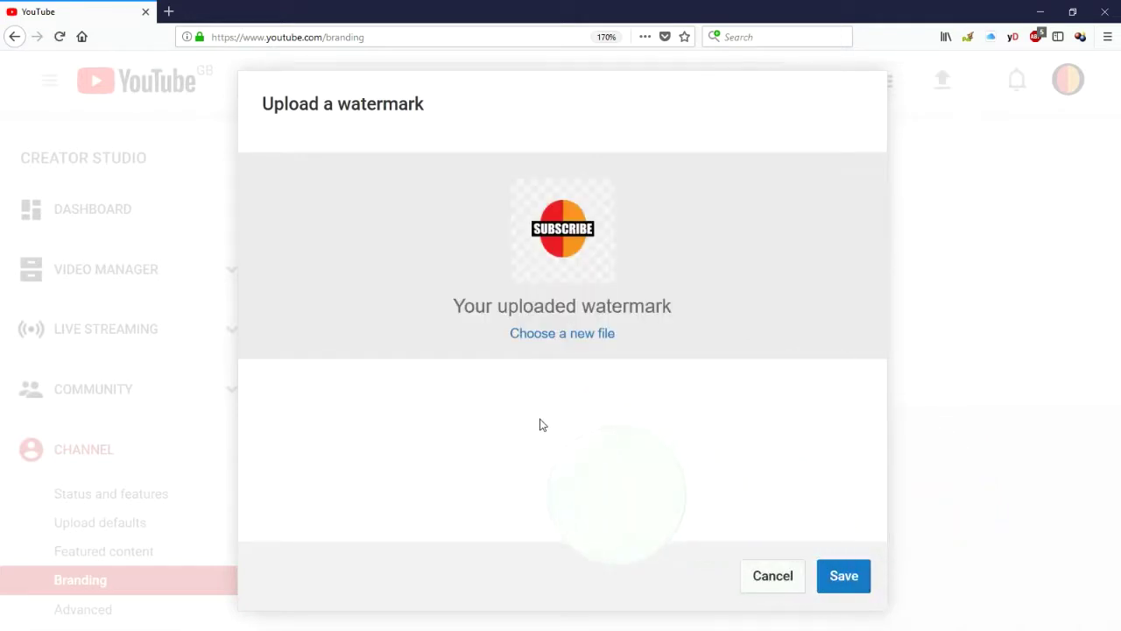
left_click(843, 577)
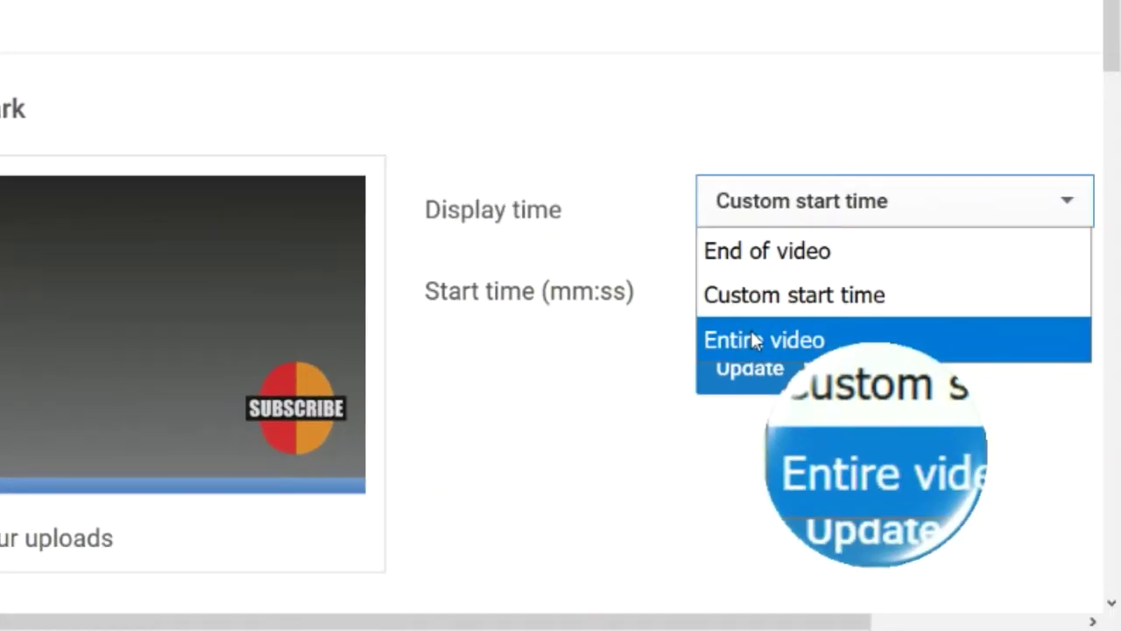
Set the watermark display time to Entire video, apply the update, and open Video Manager.
left_click(753, 340)
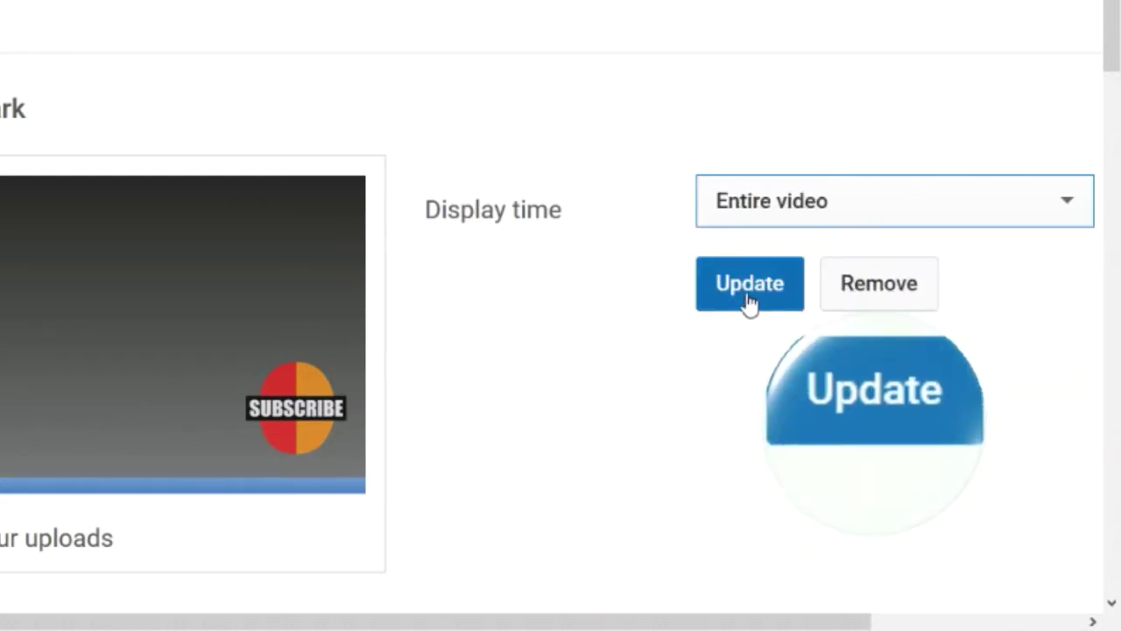
left_click(749, 298)
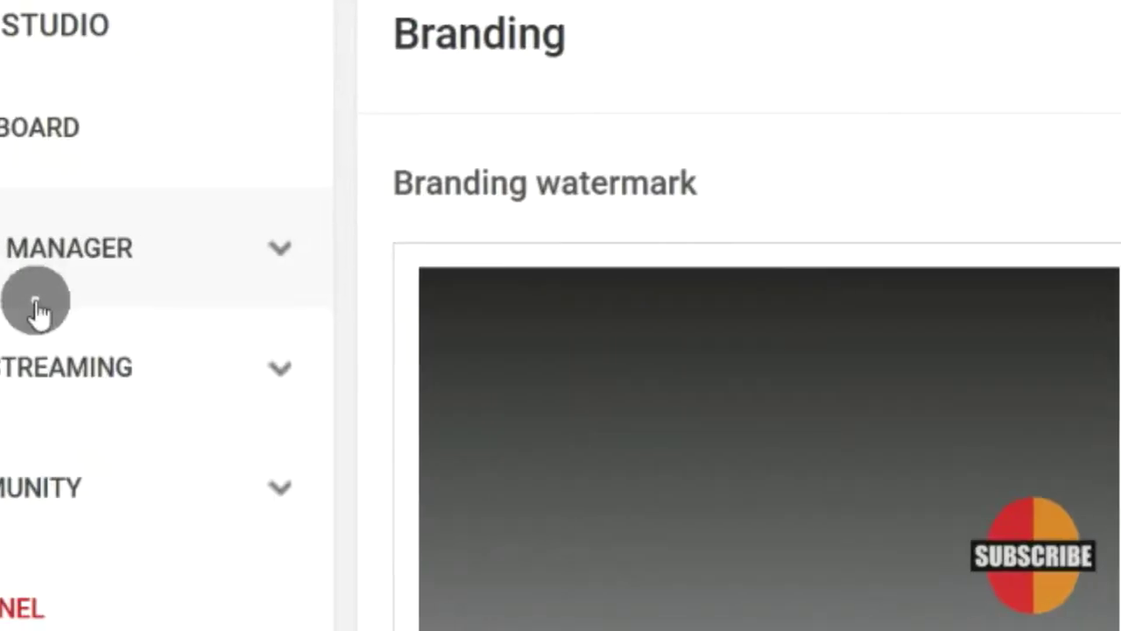
left_click(36, 306)
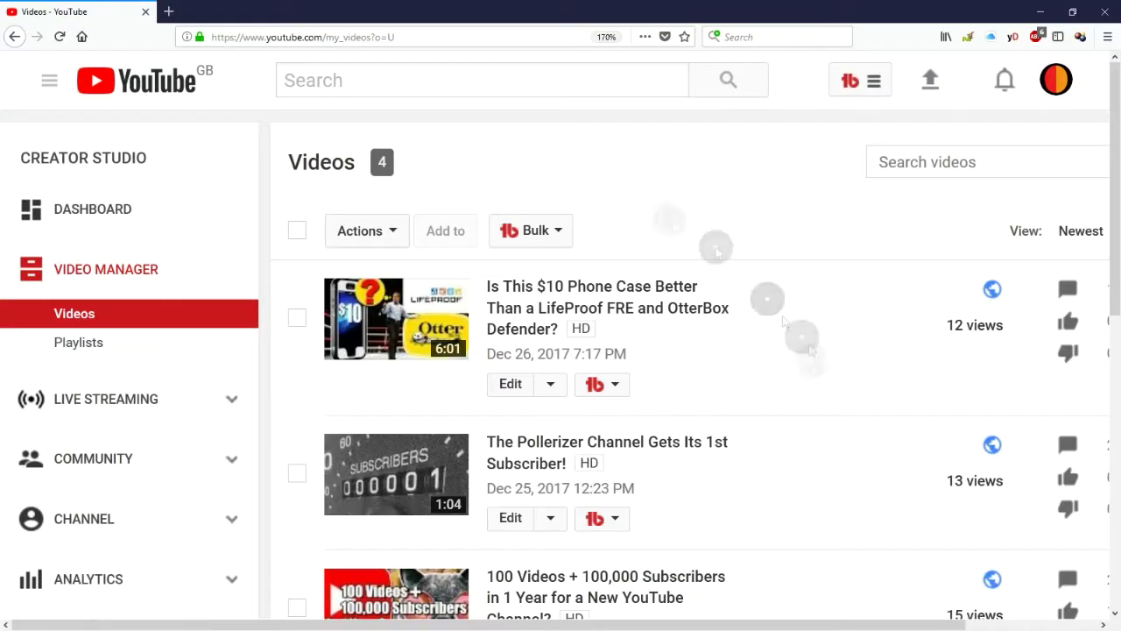
Open the edit page for 'The Pollerizer Channel Gets Its 1st Subscriber!' from the videos list.
scroll(818, 409, "down", 3)
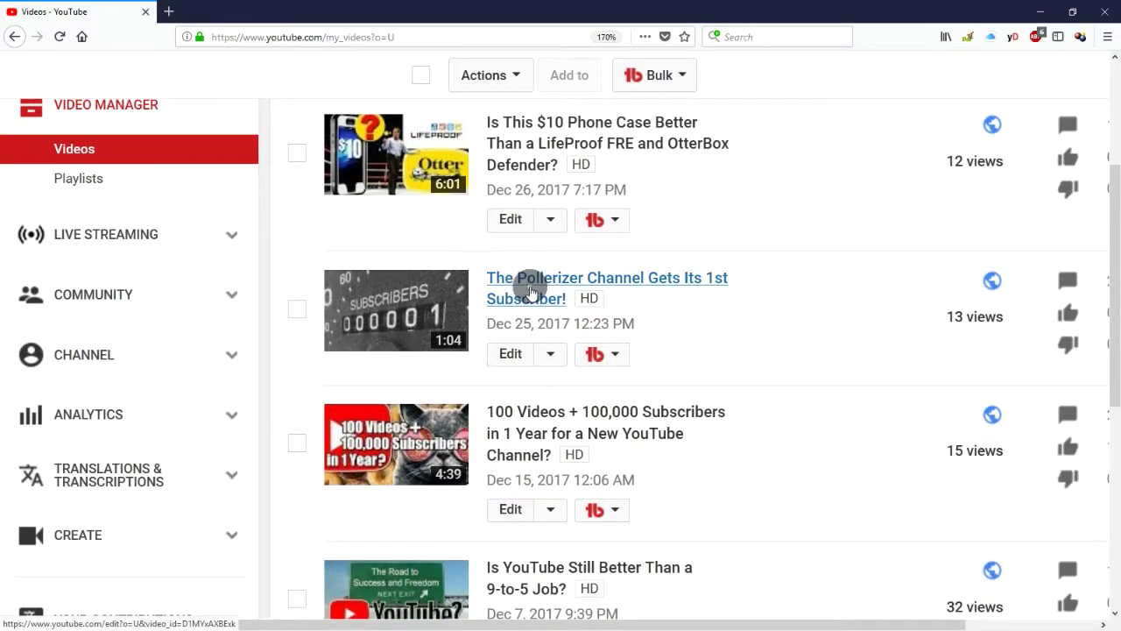
left_click(531, 292)
scroll(418, 516, "down", 5)
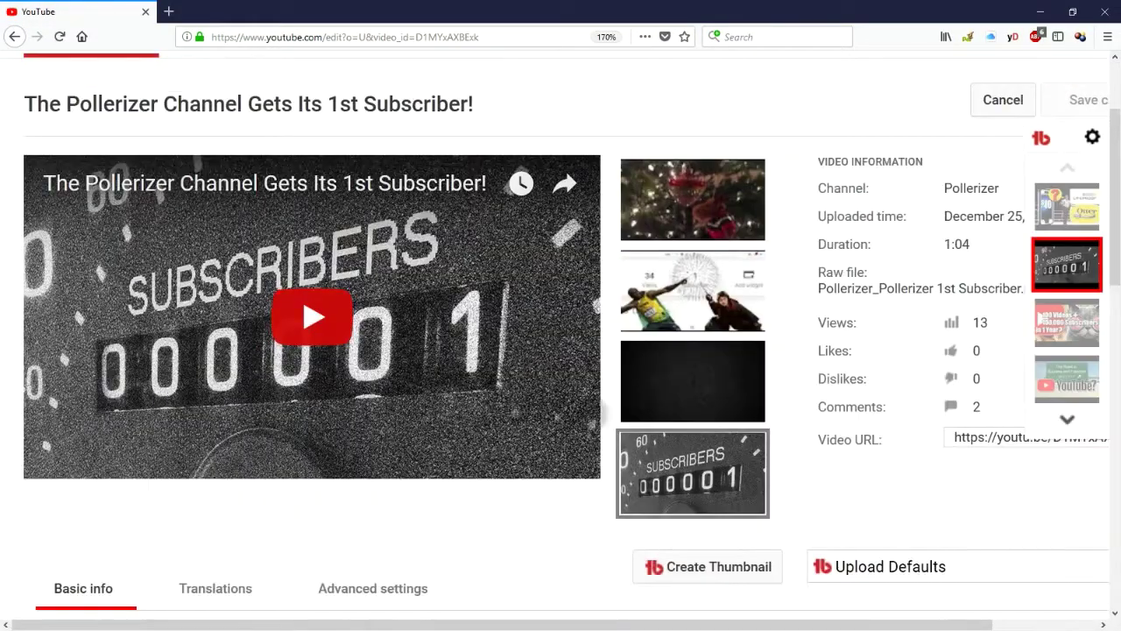